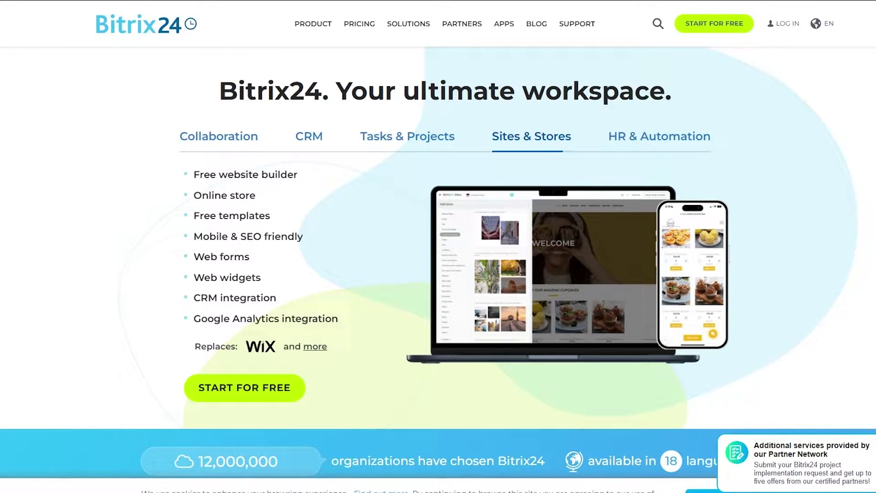
# Browse the Collaboration, CRM, Tasks & Projects and Sites & Stores feature lists, ending on HR & Automation.
pyautogui.click(213, 135)
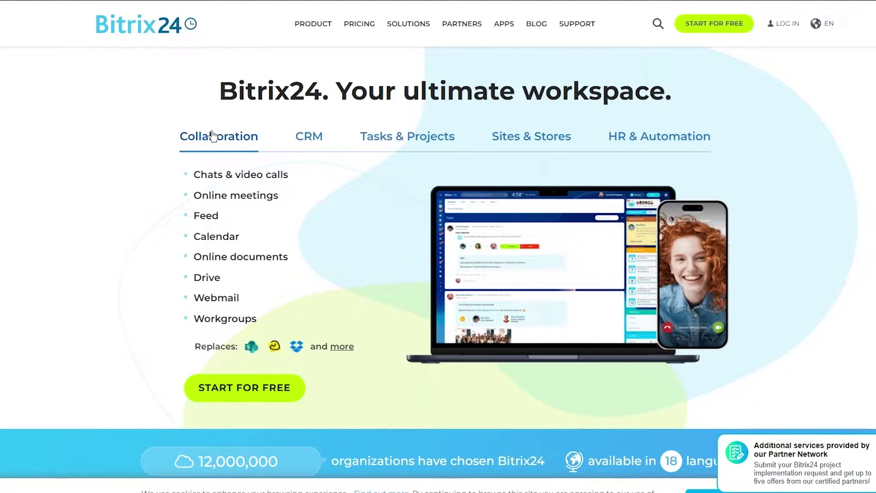
pyautogui.click(302, 136)
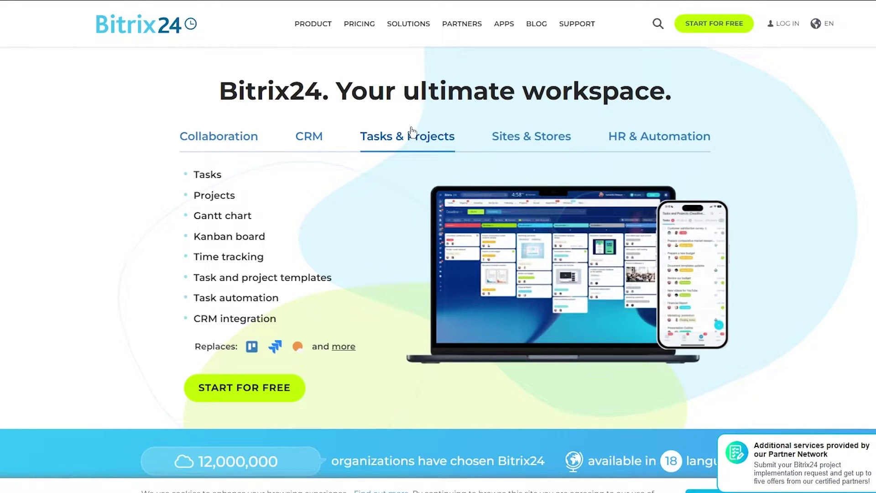
pyautogui.click(532, 130)
pyautogui.click(623, 128)
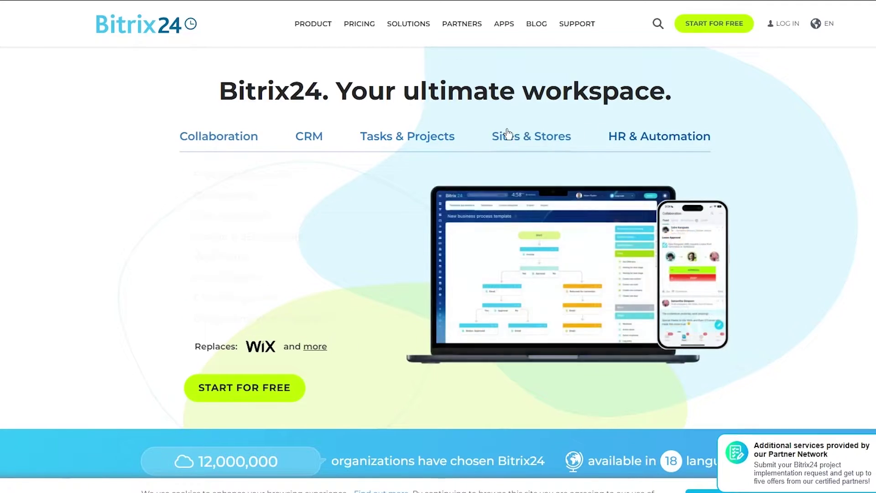
pyautogui.click(409, 133)
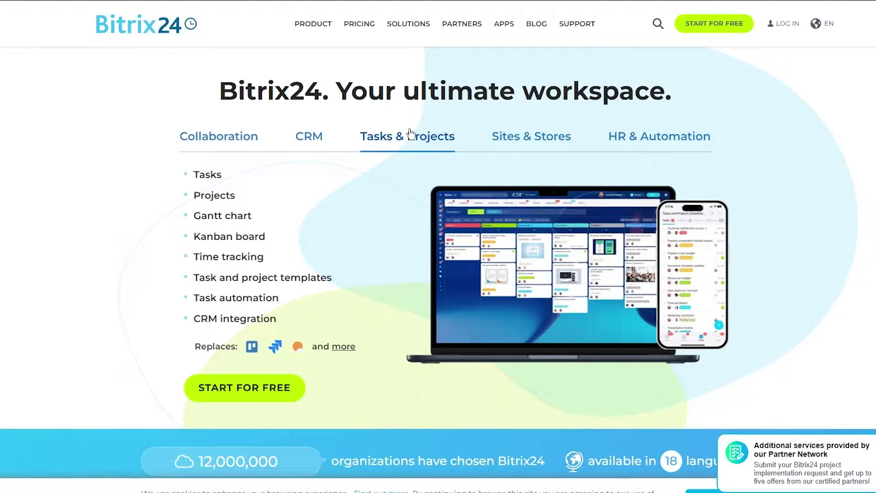
pyautogui.click(513, 145)
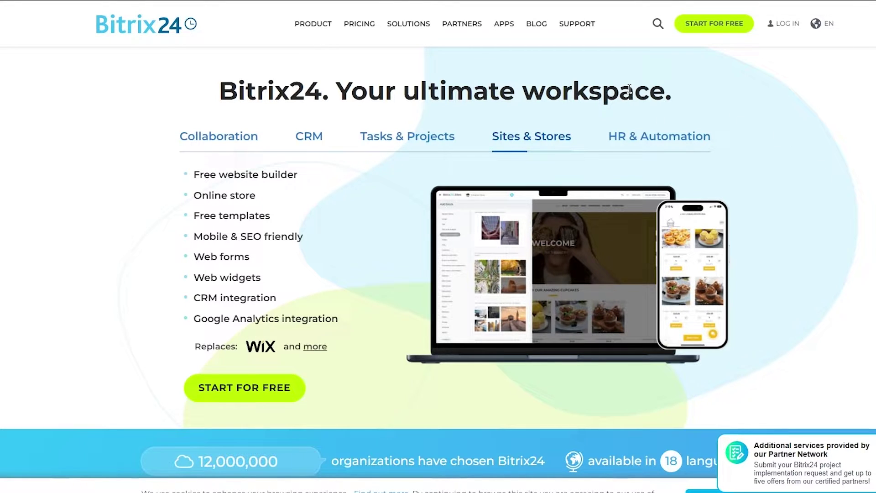
pyautogui.click(713, 132)
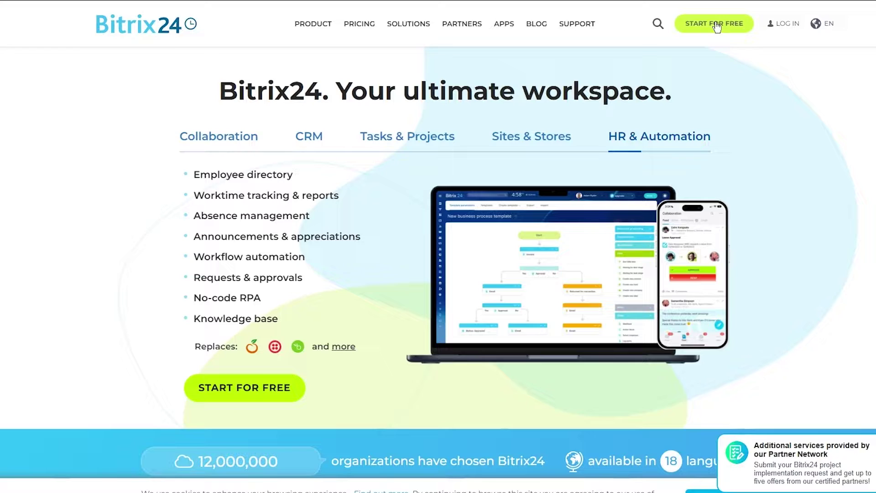
# Sign up for a free Bitrix24 account by pasting the e-mail address and registering.
pyautogui.click(716, 24)
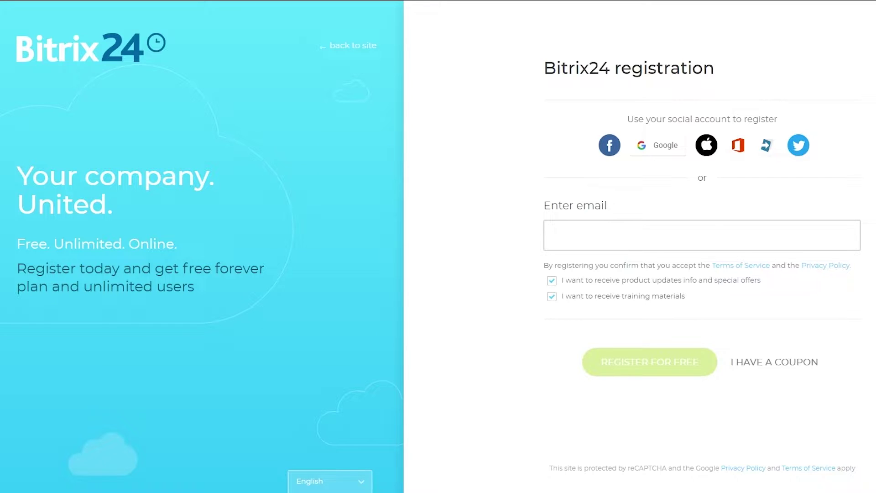
pyautogui.rightClick(648, 244)
pyautogui.click(682, 328)
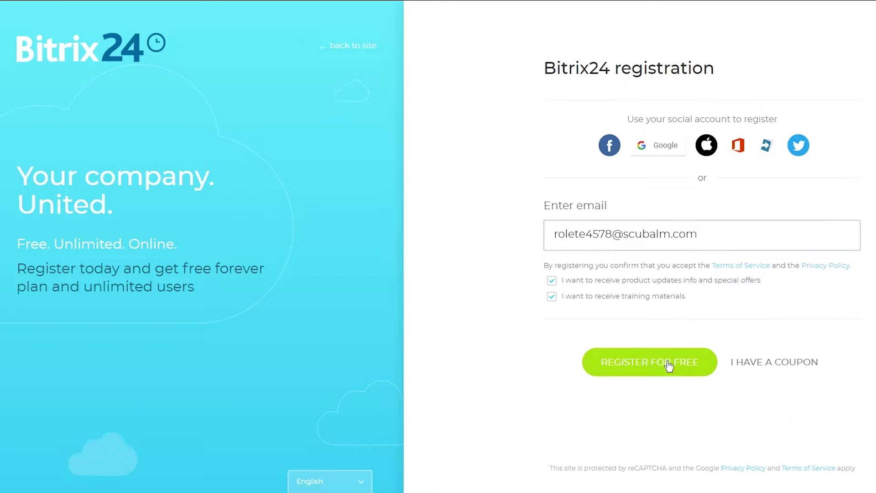
pyautogui.click(668, 365)
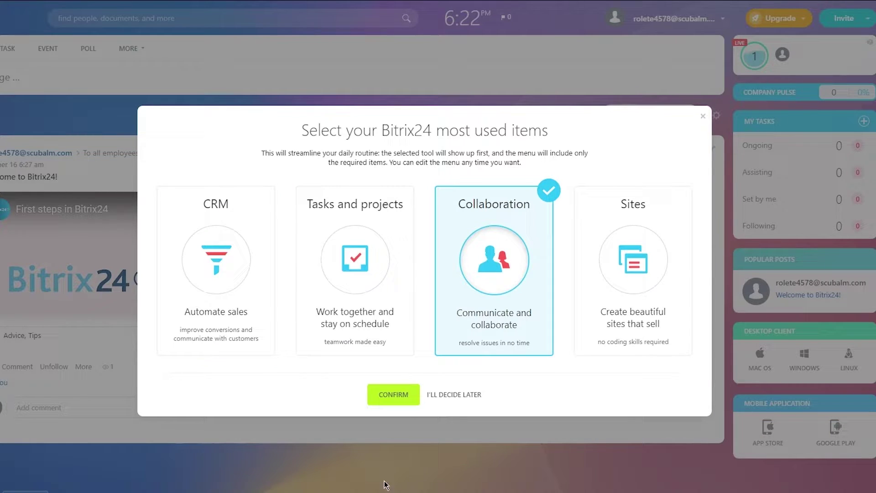
# Choose the CRM card as the workspace's most used item and confirm the choice.
pyautogui.click(268, 286)
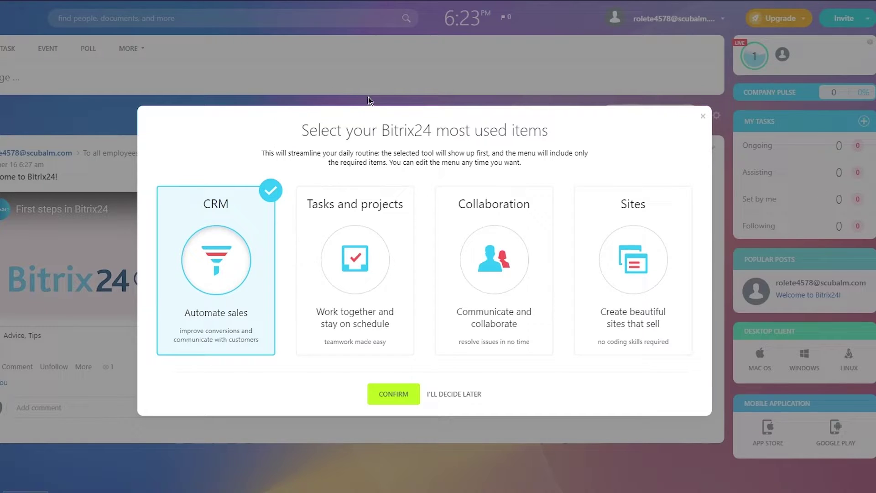
pyautogui.click(661, 224)
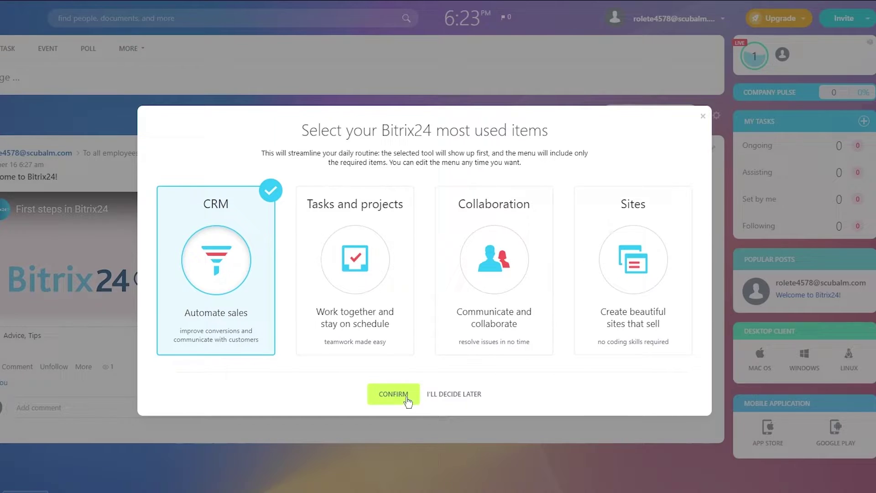
pyautogui.click(393, 394)
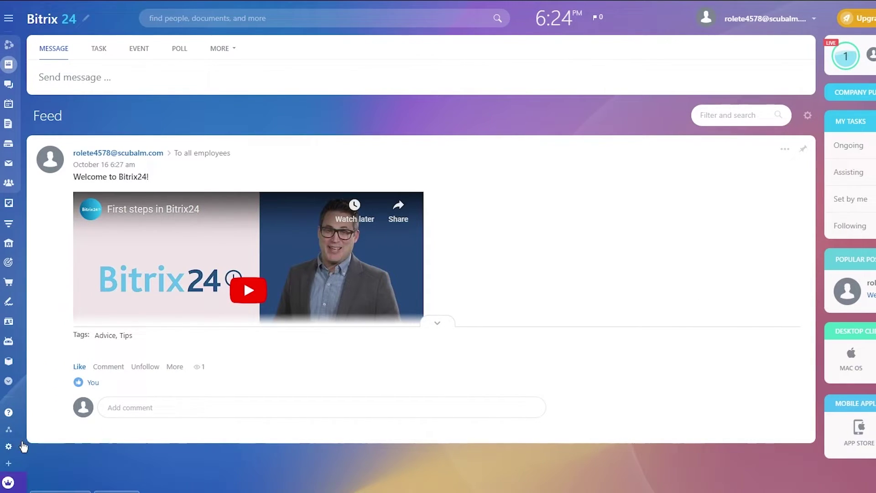
pyautogui.moveTo(12, 444)
pyautogui.click(875, 27)
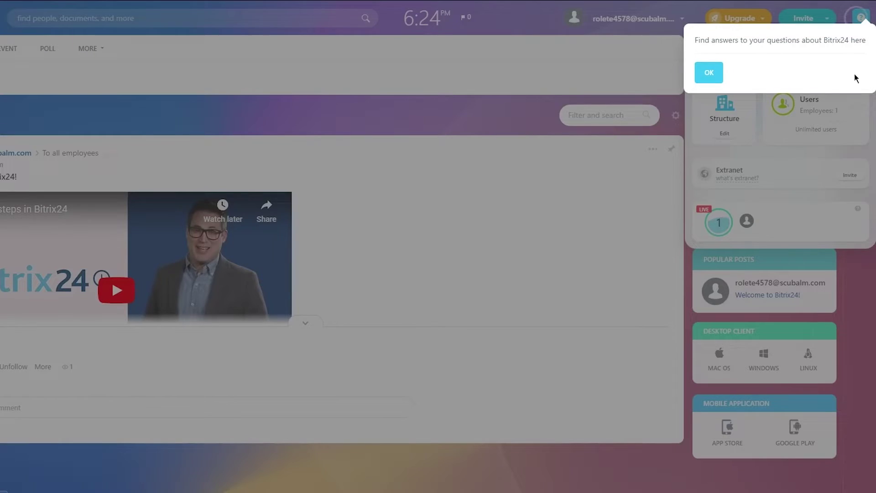
pyautogui.click(743, 80)
pyautogui.click(804, 18)
pyautogui.click(861, 18)
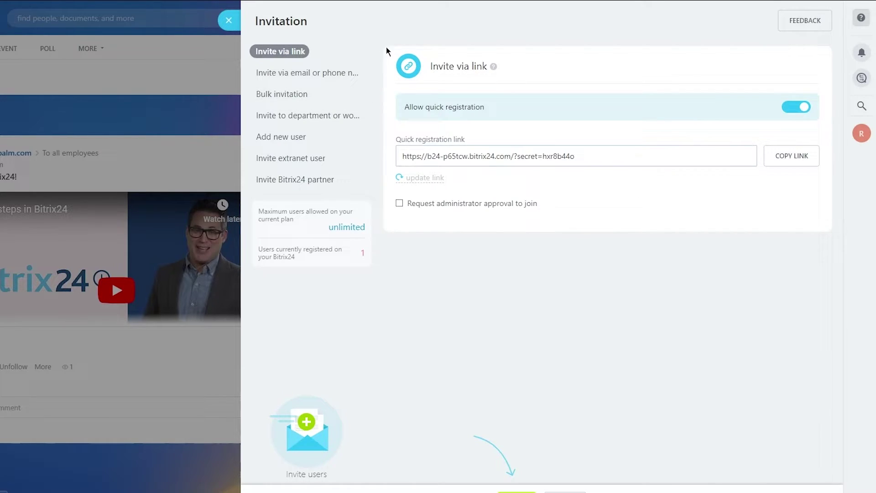
pyautogui.click(315, 91)
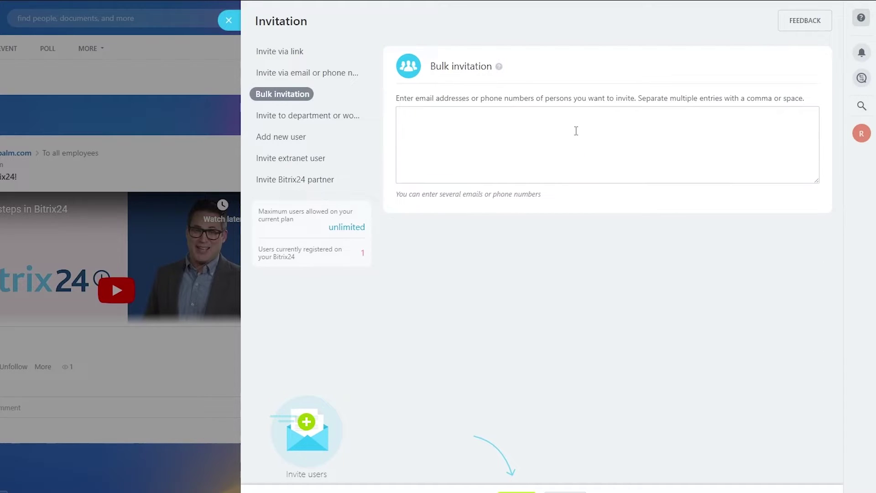
pyautogui.click(557, 147)
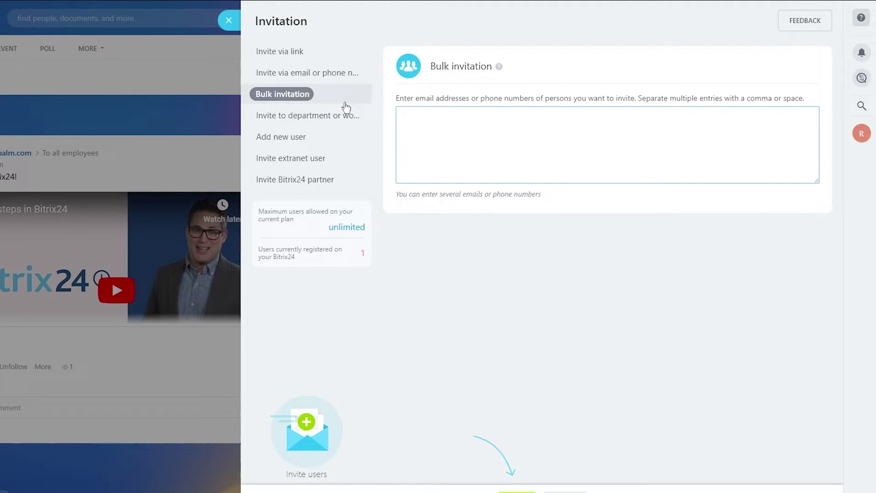
pyautogui.click(285, 136)
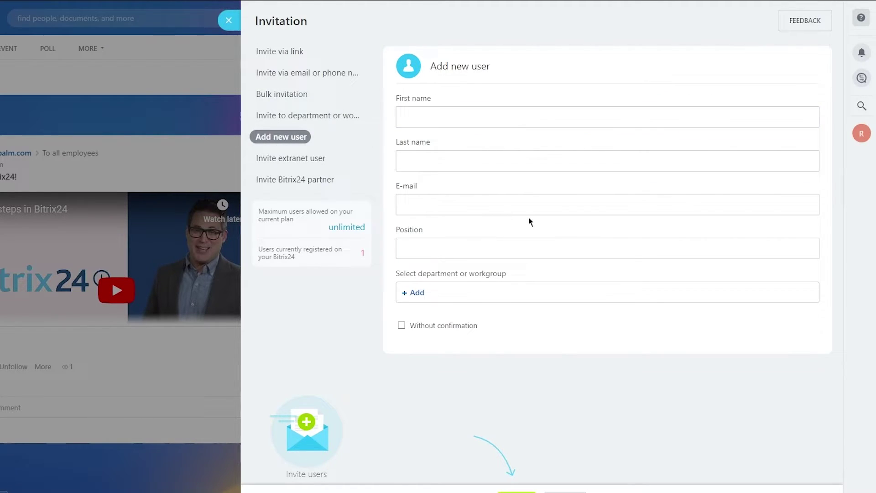
pyautogui.click(298, 118)
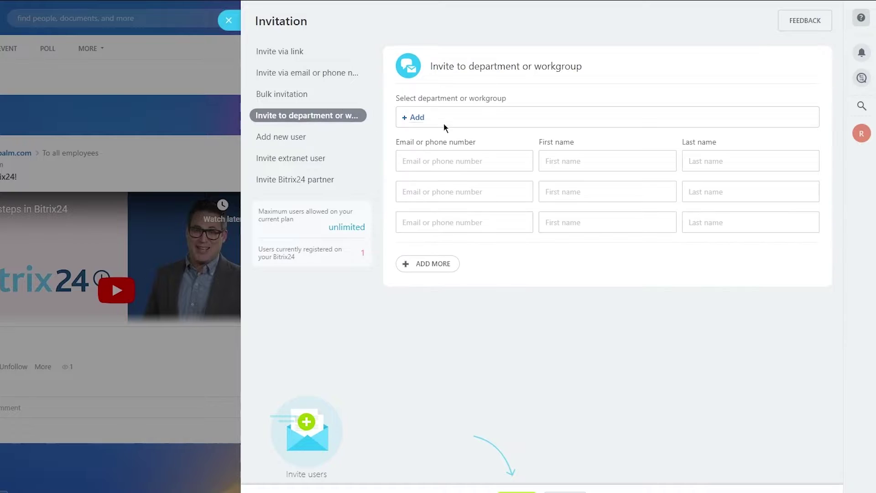
pyautogui.click(338, 158)
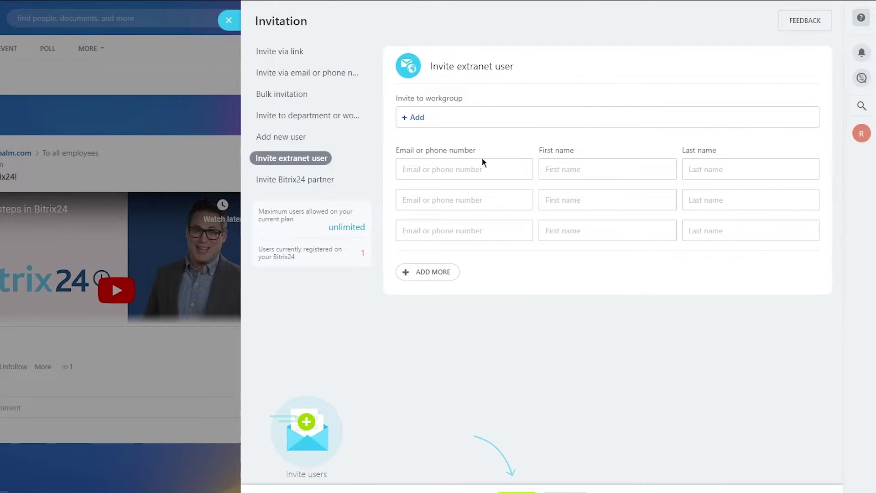
pyautogui.click(322, 76)
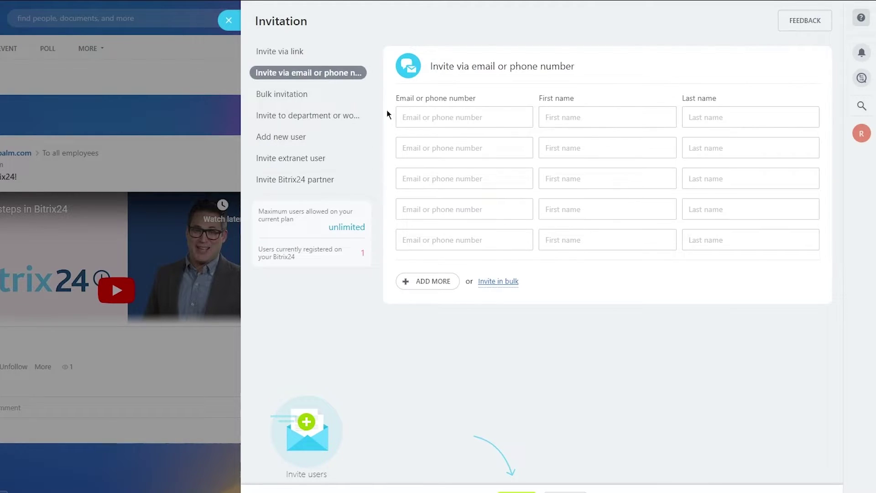
pyautogui.click(299, 52)
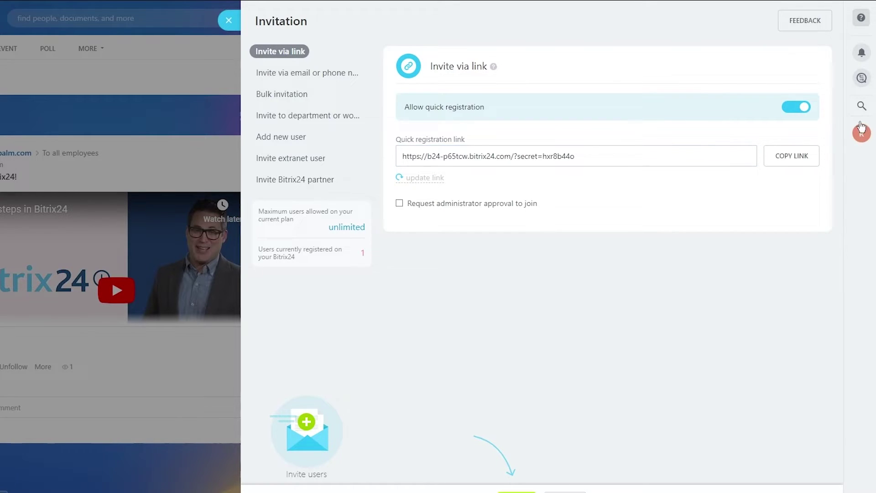
pyautogui.click(229, 19)
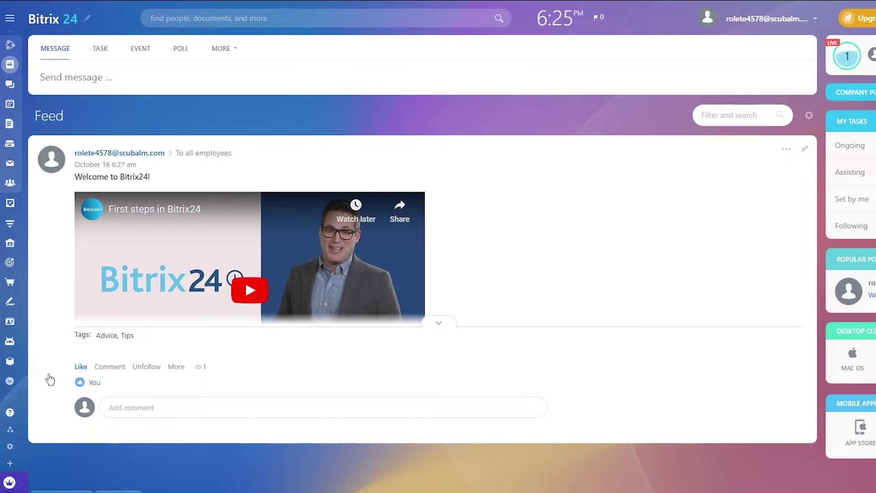
# Expand the left sidebar and go to Chat and Calls.
pyautogui.moveTo(12, 477)
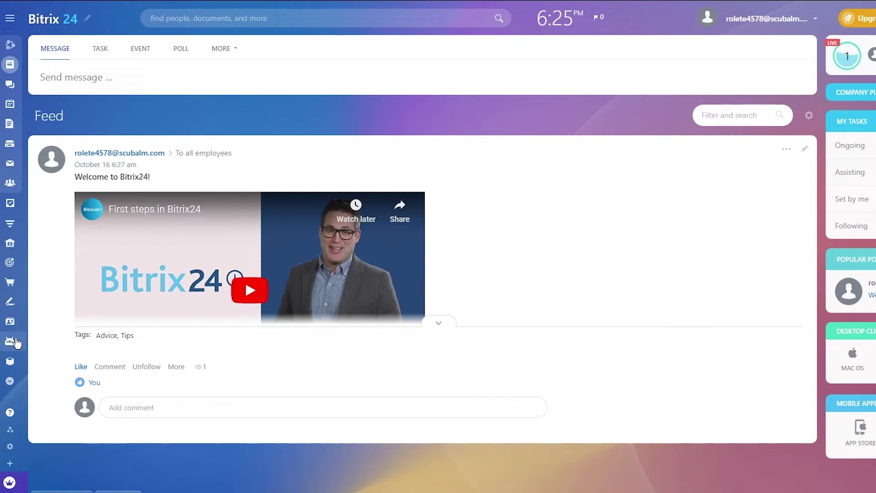
pyautogui.moveTo(15, 342)
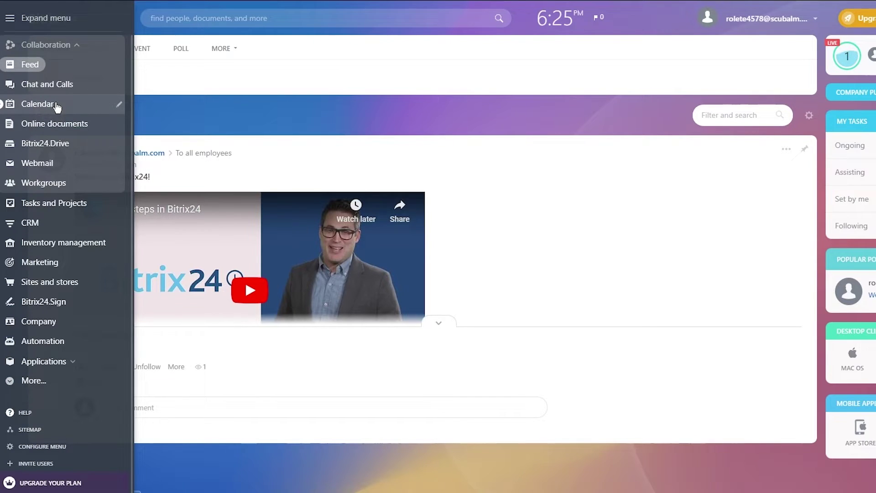
pyautogui.click(46, 84)
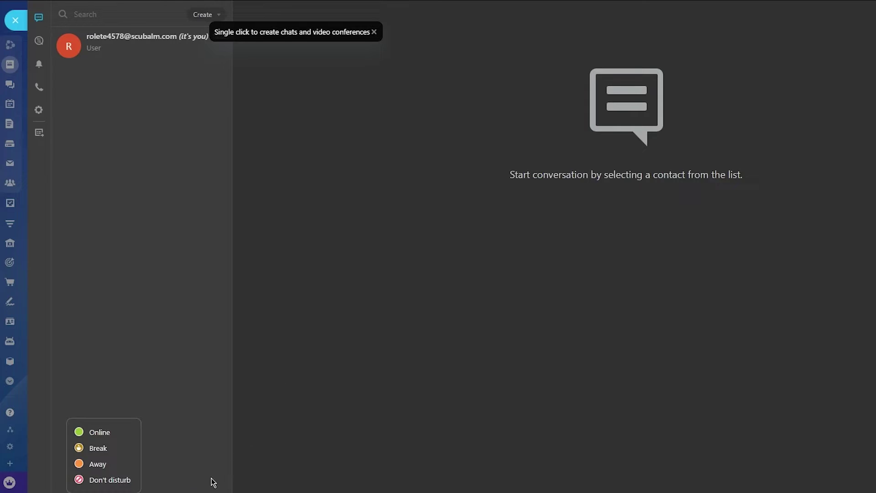
# Dismiss the status list and tip, then bring up the self-chat with your own account.
pyautogui.click(185, 394)
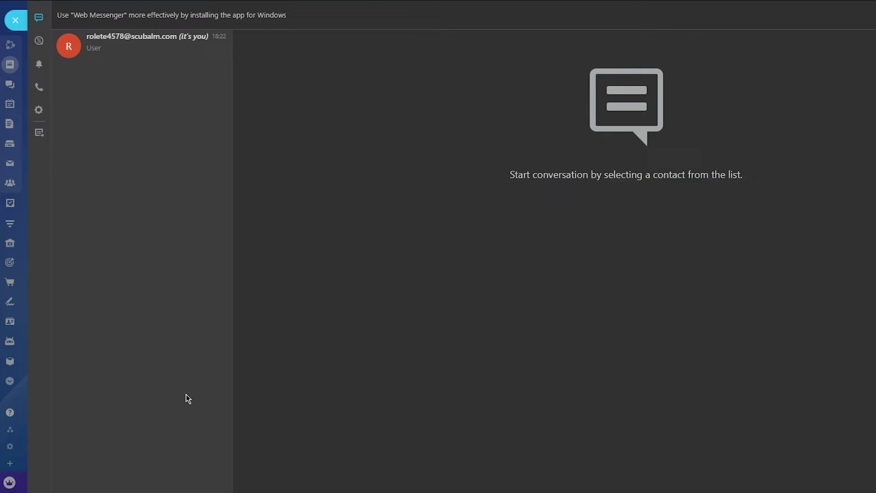
pyautogui.click(214, 37)
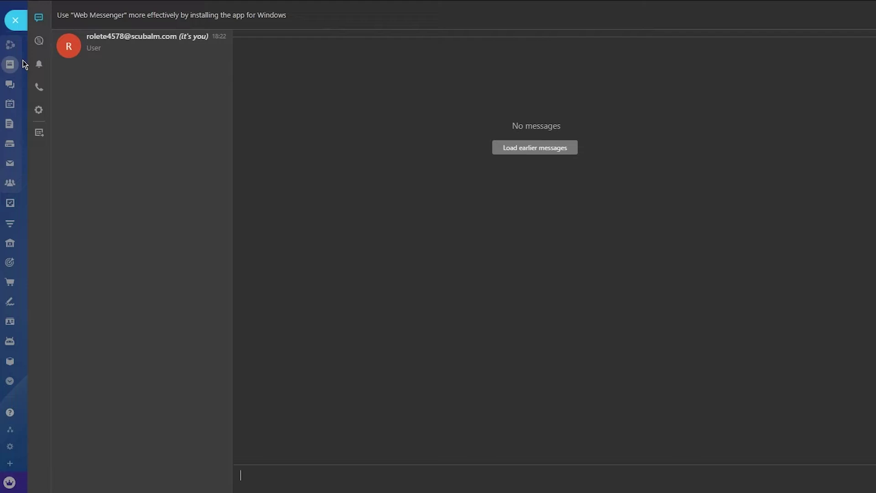
pyautogui.click(40, 111)
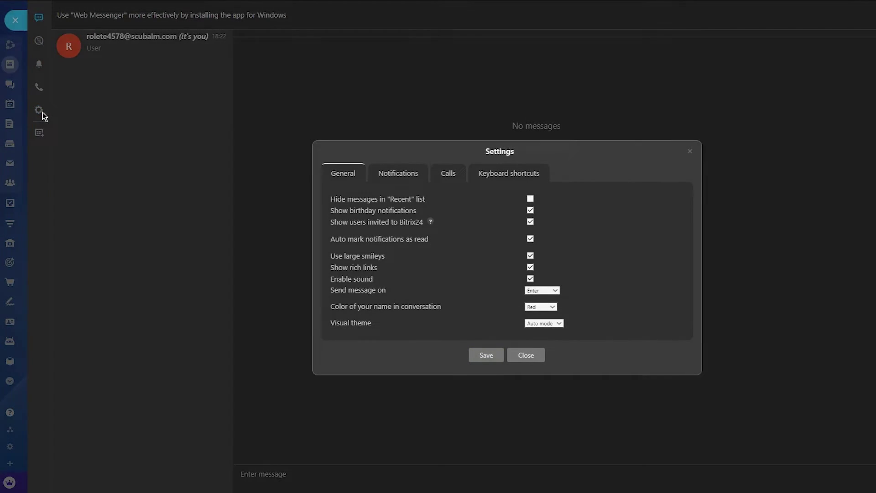
pyautogui.click(305, 164)
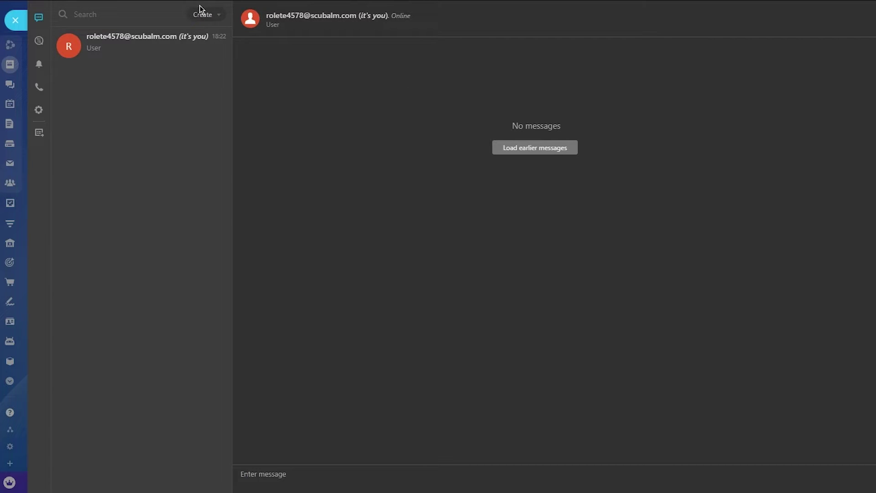
# Dismiss the new-chat options and close the messenger, moving toward Tasks in the sidebar.
pyautogui.click(209, 15)
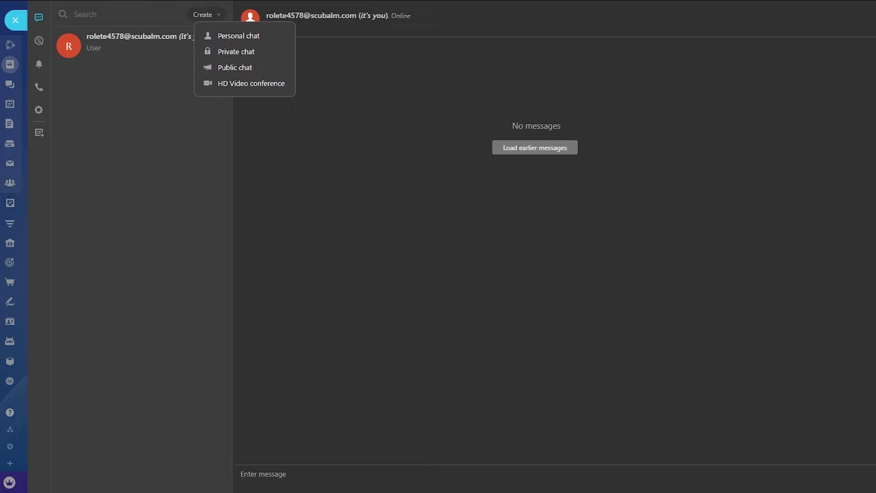
pyautogui.press('Escape')
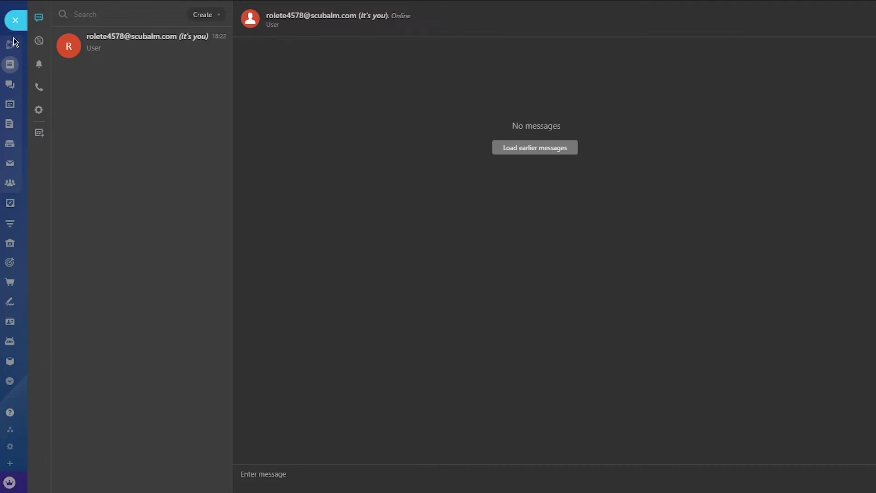
pyautogui.click(15, 21)
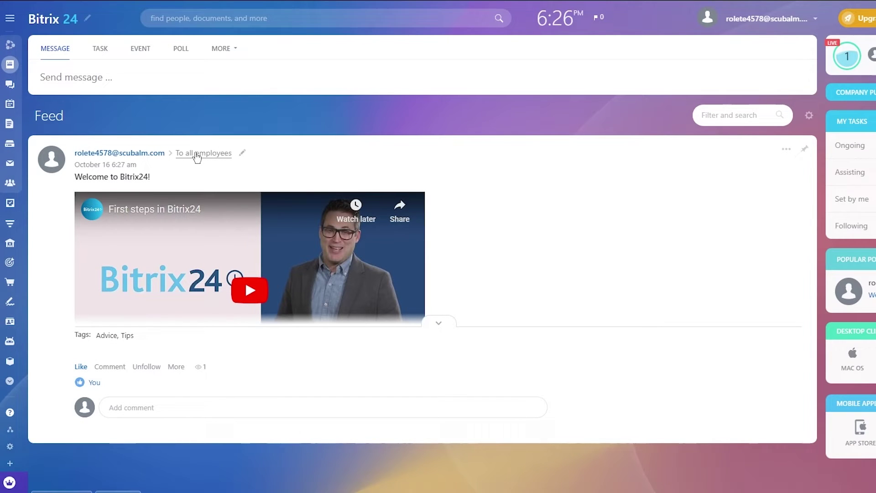
pyautogui.moveTo(8, 157)
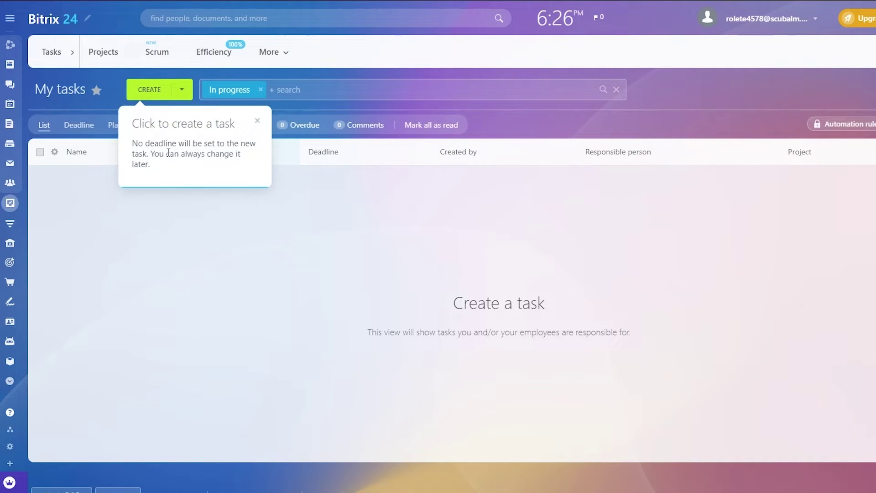
# Create a task titled 'things to do' with a deadline of October 24, 2023, 7:00 pm.
pyautogui.click(168, 90)
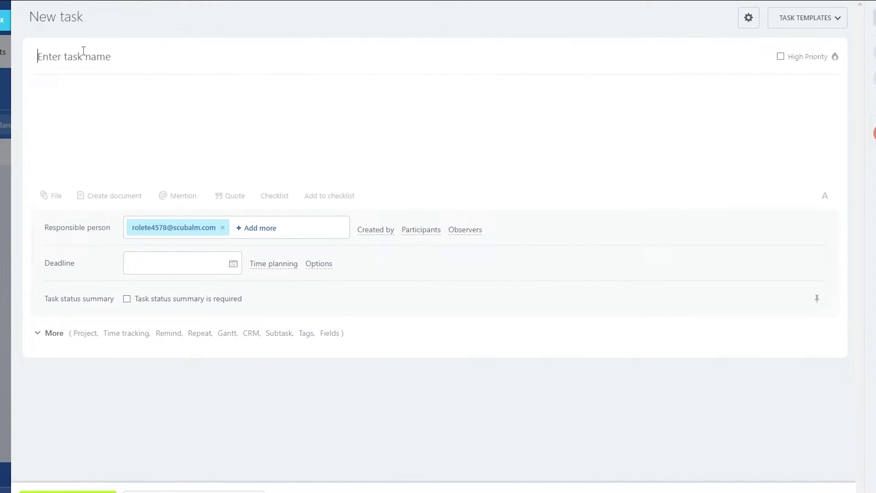
pyautogui.write('things to do')
pyautogui.click(121, 105)
pyautogui.click(158, 267)
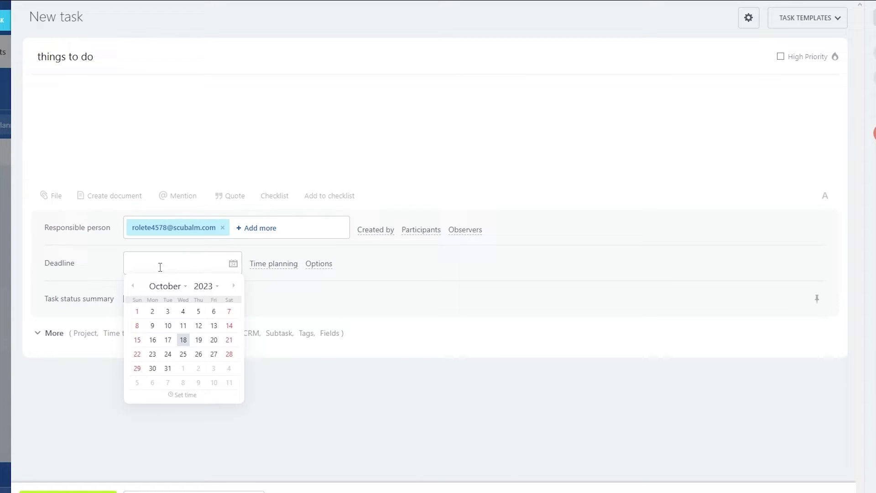
pyautogui.click(168, 354)
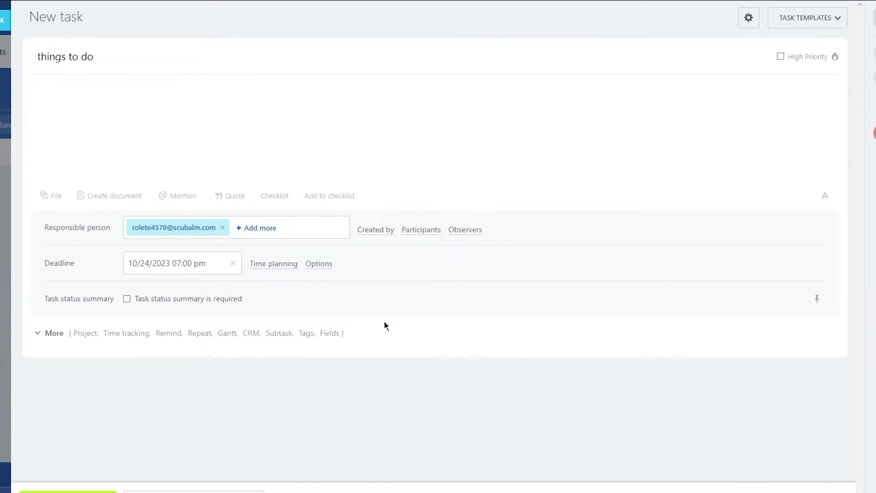
# Insert an empty quote block into the task description via the editor toolbar.
pyautogui.click(120, 197)
pyautogui.scroll(-1, 209, 293)
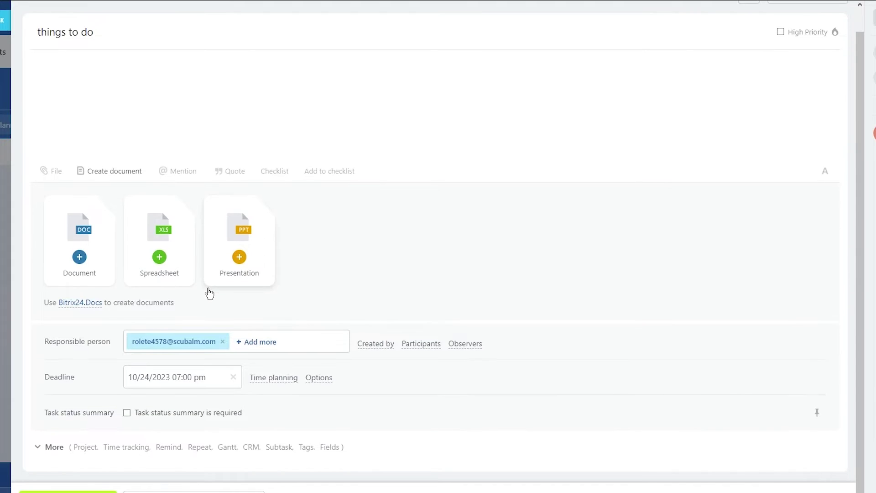
pyautogui.click(179, 172)
pyautogui.click(228, 172)
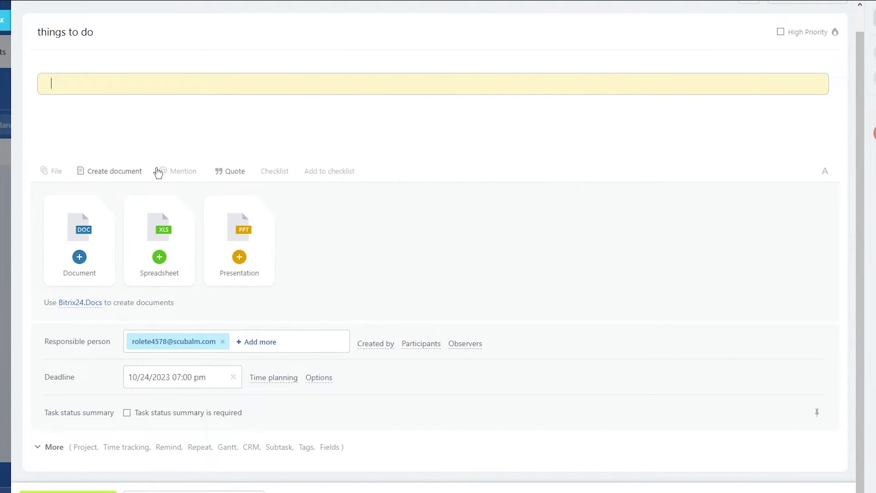
pyautogui.click(53, 172)
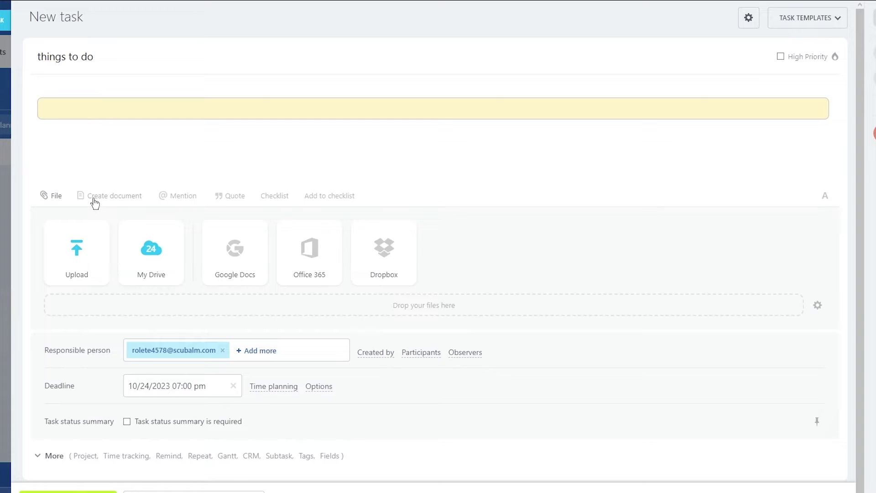
pyautogui.click(94, 197)
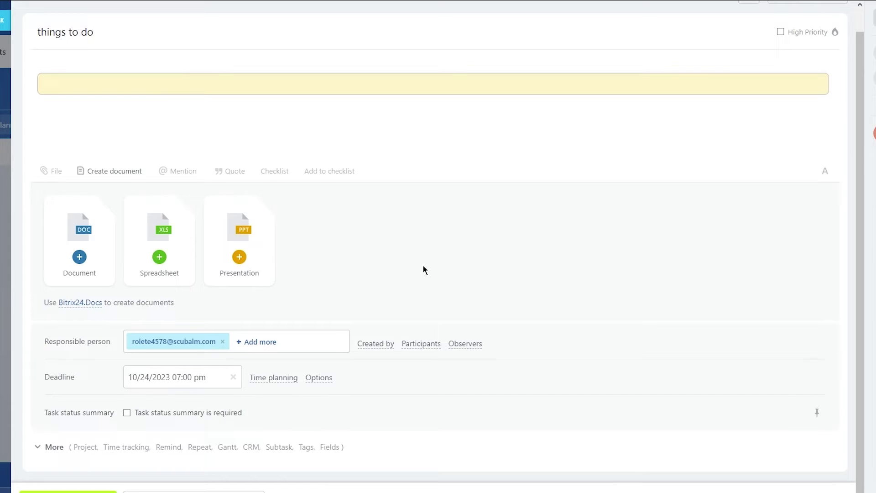
# Dismiss the extra responsible-person picker unchanged and expand the additional fields starting with Project.
pyautogui.click(249, 342)
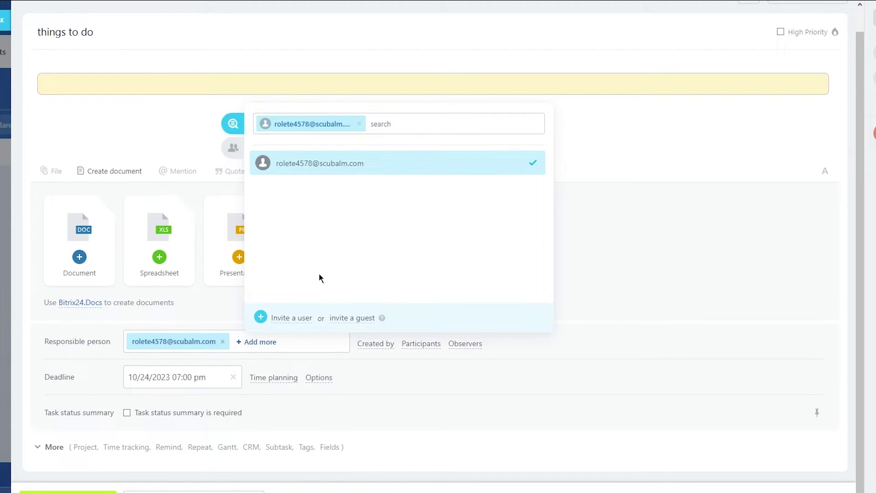
pyautogui.click(413, 383)
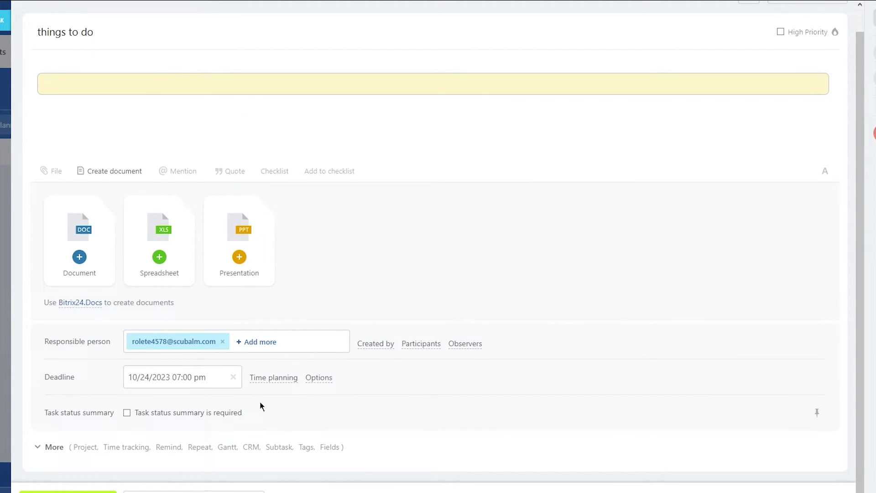
pyautogui.click(57, 447)
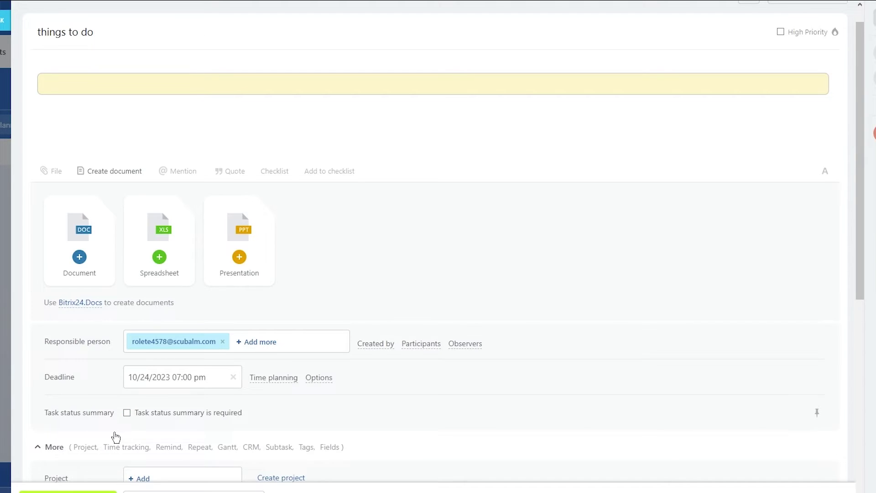
# Scroll through the expanded task form's additional fields toward the bottom.
pyautogui.scroll(-6, 292, 368)
pyautogui.scroll(-1, 293, 242)
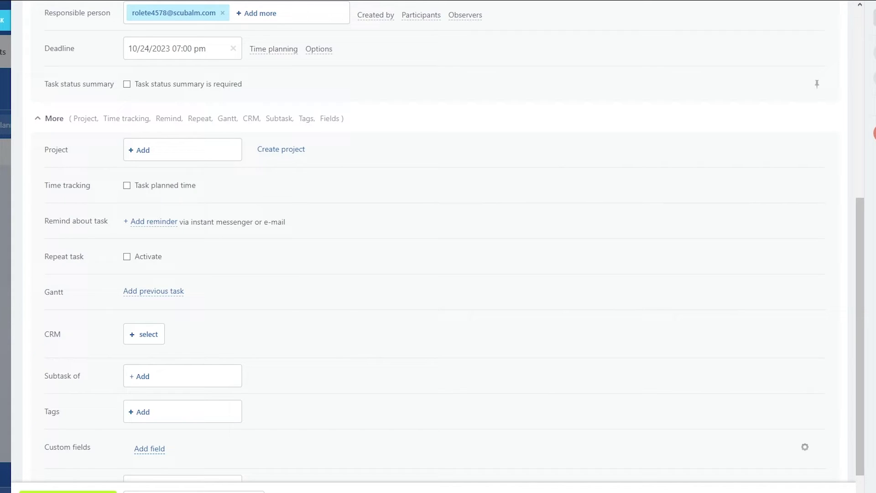
pyautogui.scroll(8, 582, 149)
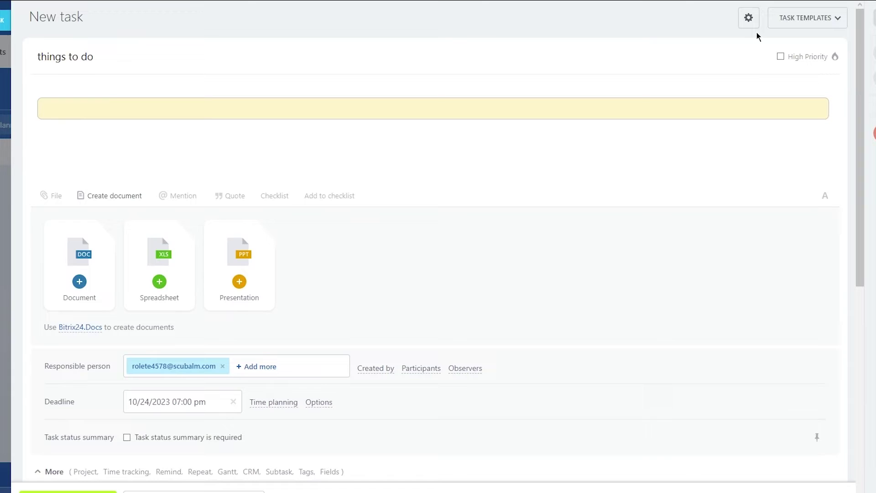
pyautogui.scroll(-9, 319, 137)
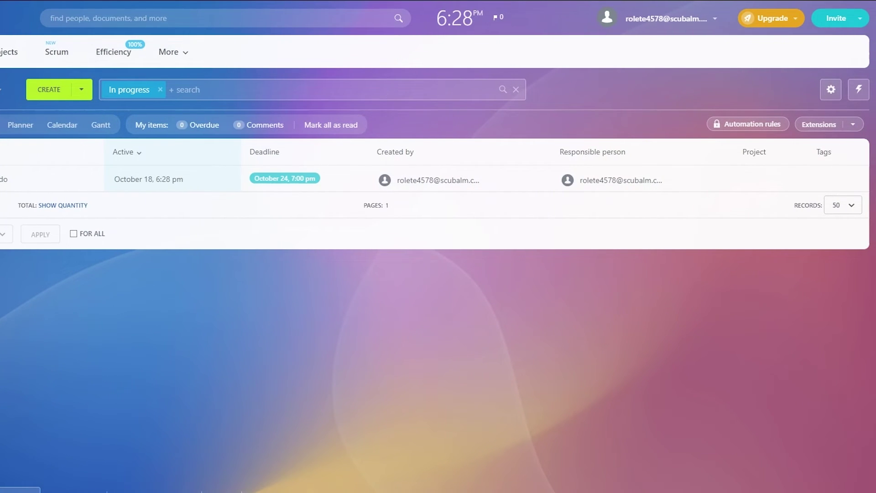
# Check the quick-task form and task list settings, then go to the empty Projects page.
pyautogui.click(859, 89)
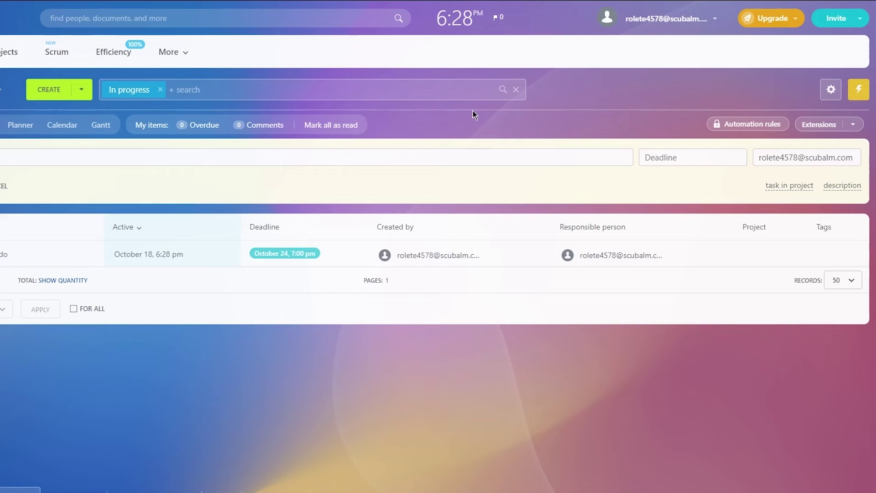
pyautogui.click(830, 90)
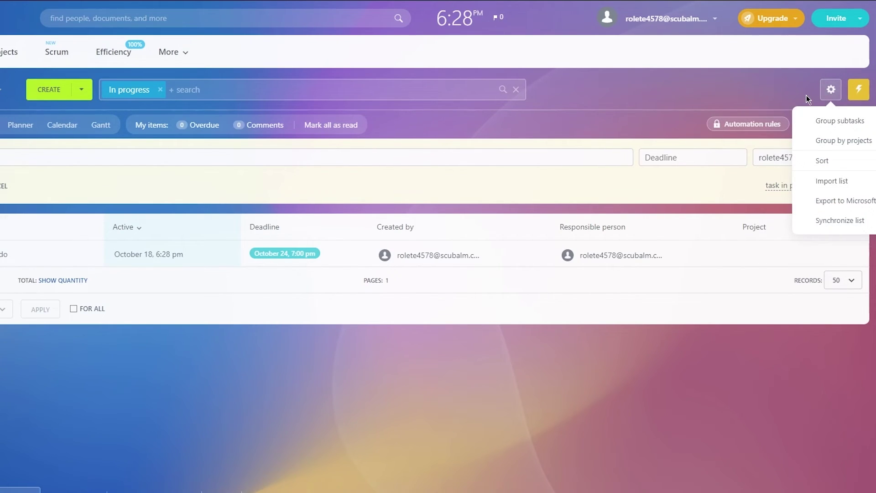
pyautogui.click(603, 100)
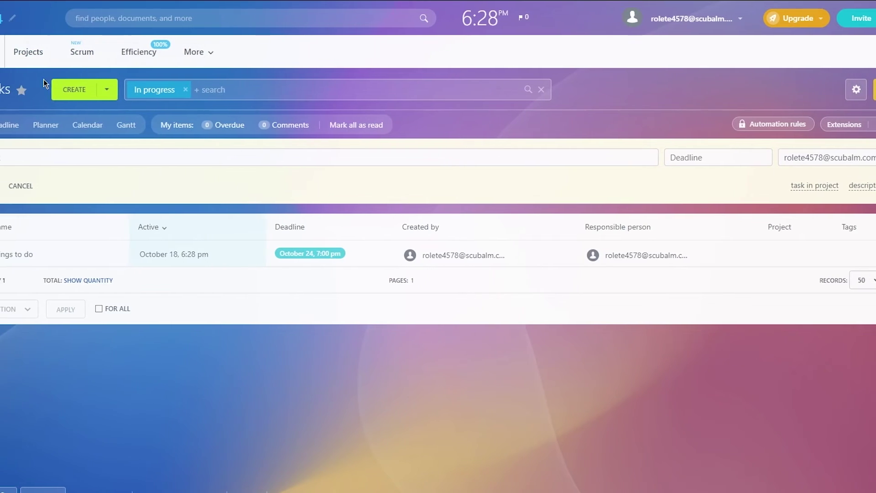
pyautogui.click(35, 49)
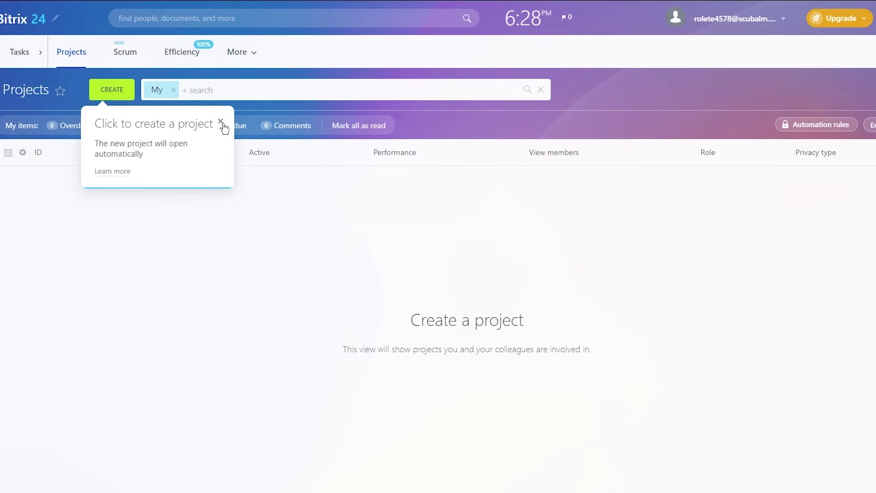
# Dismiss the project creation hint and start a new project to reach the project type choice.
pyautogui.click(221, 121)
pyautogui.click(105, 89)
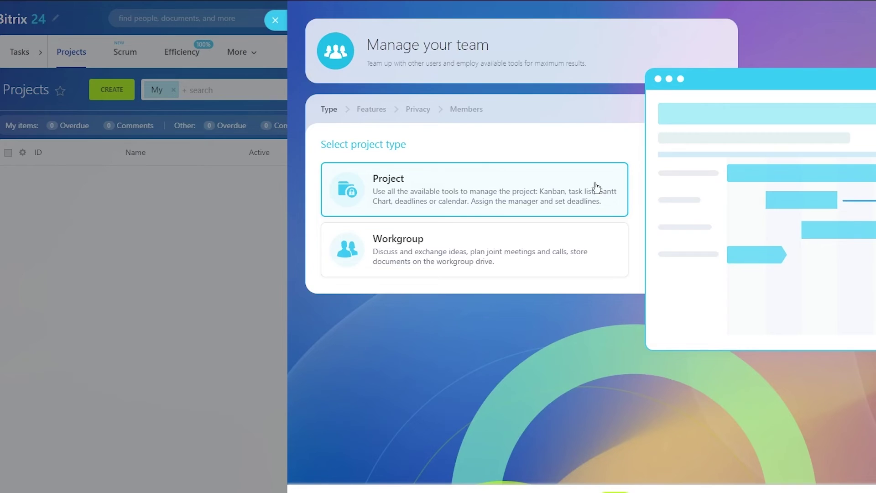
# Choose the Project type, name it 'jkh', and make it public, reaching the Team members step.
pyautogui.click(409, 182)
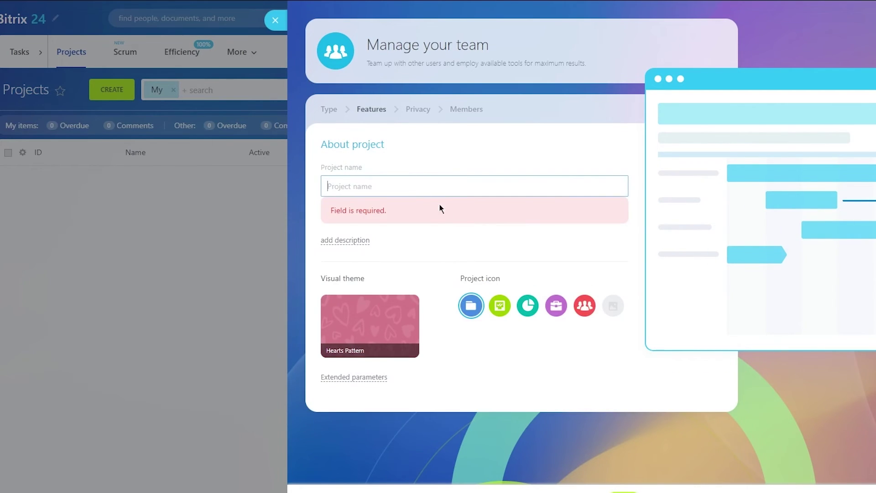
pyautogui.write('jkh')
pyautogui.press('Return')
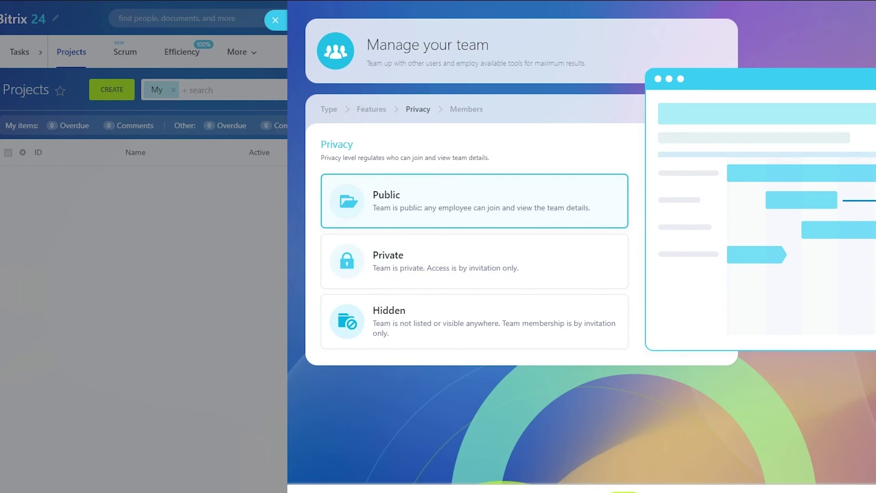
pyautogui.click(570, 206)
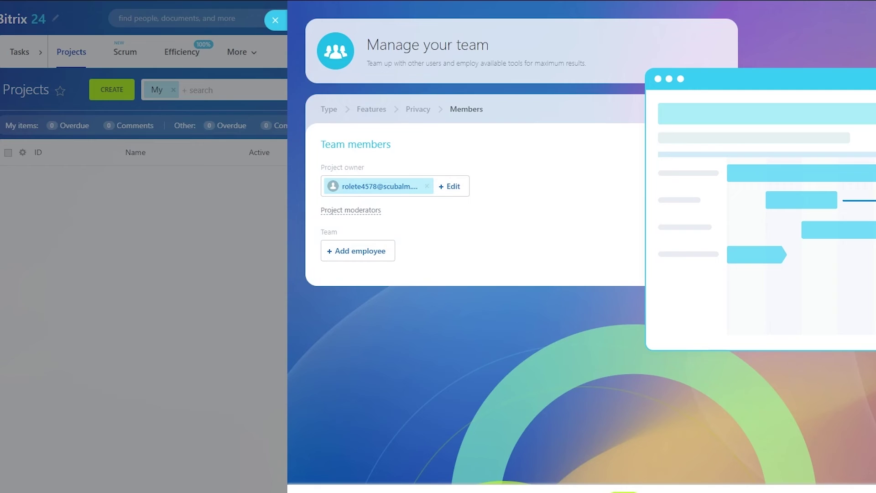